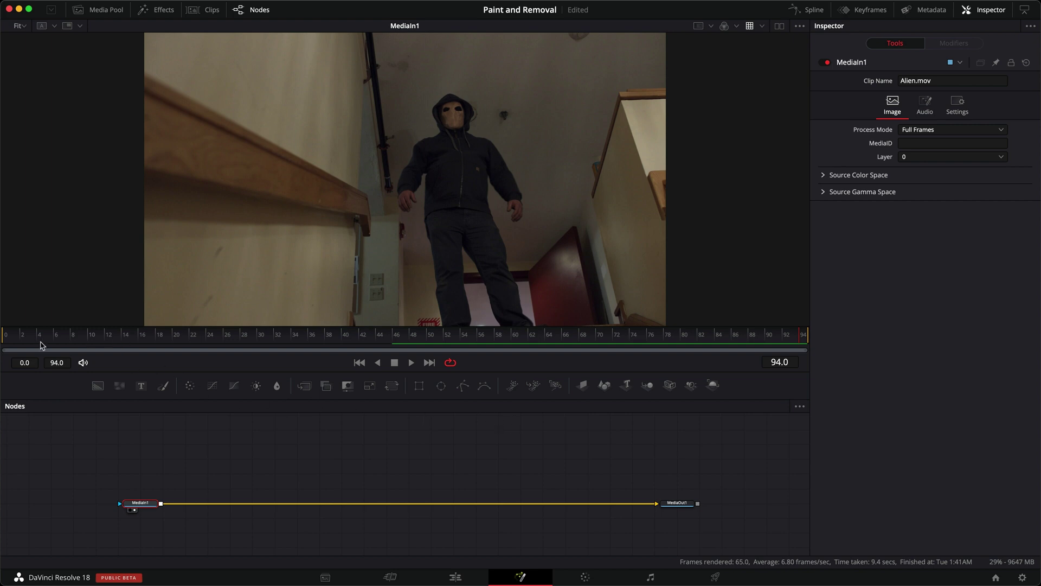
Preview the clip, then add a Tracker node from the tool search at the first frame.
left_click_drag(43, 346, 455, 340)
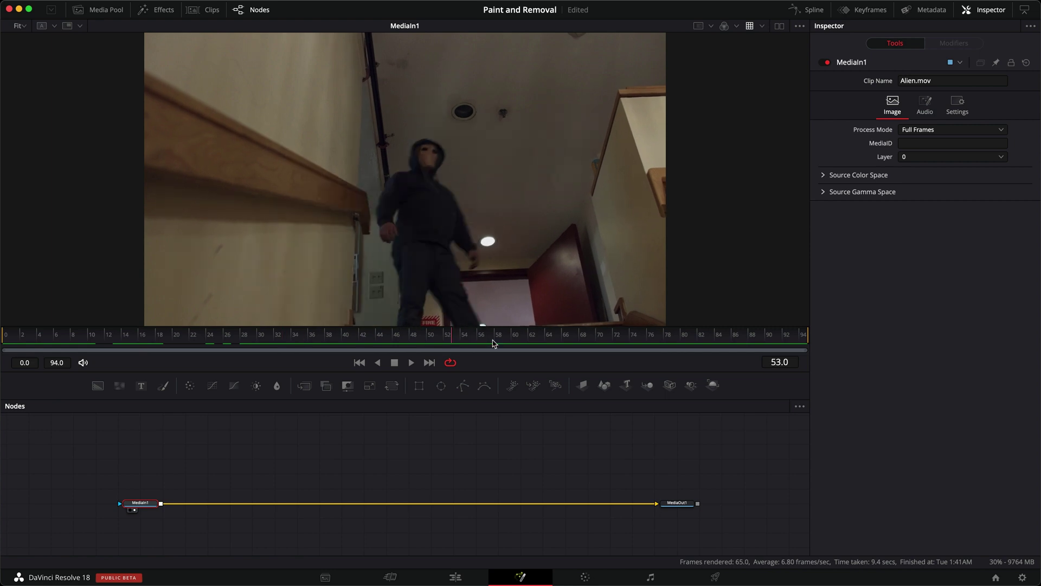
left_click_drag(494, 344, 336, 345)
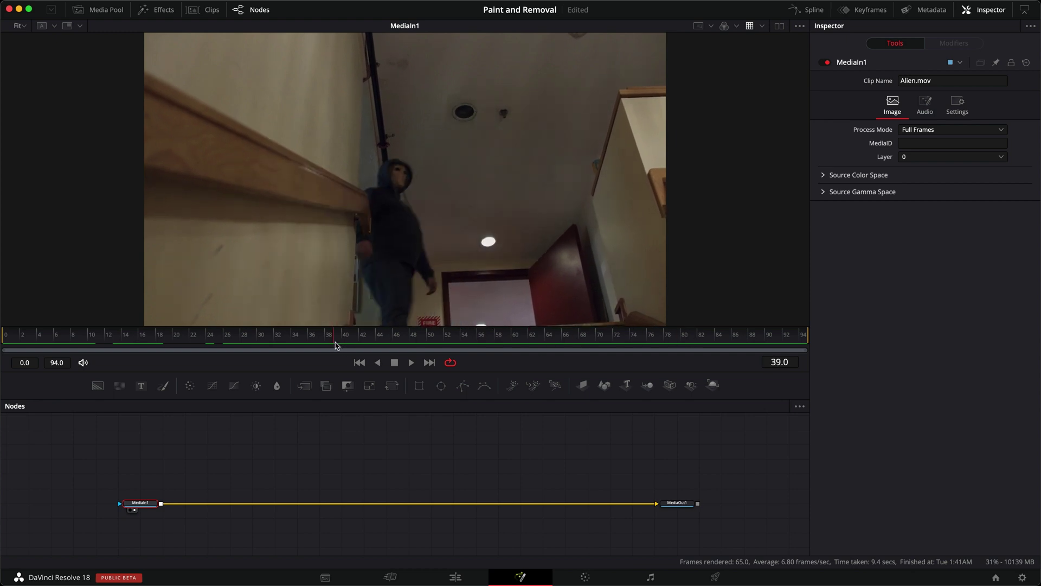
left_click(359, 363)
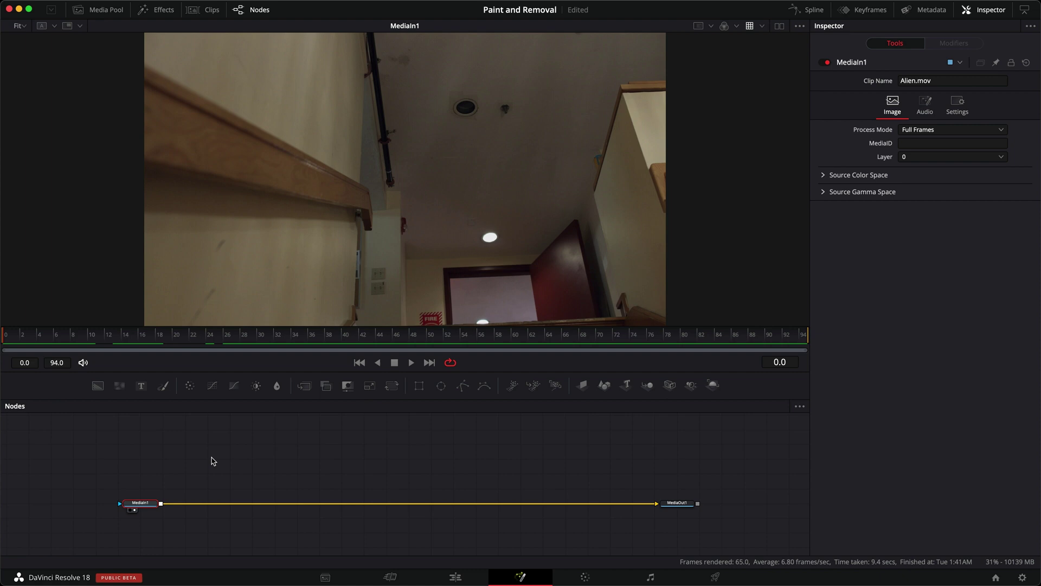
key("shift+space")
type("te")
key("BackSpace")
key("BackSpace")
type("tracker")
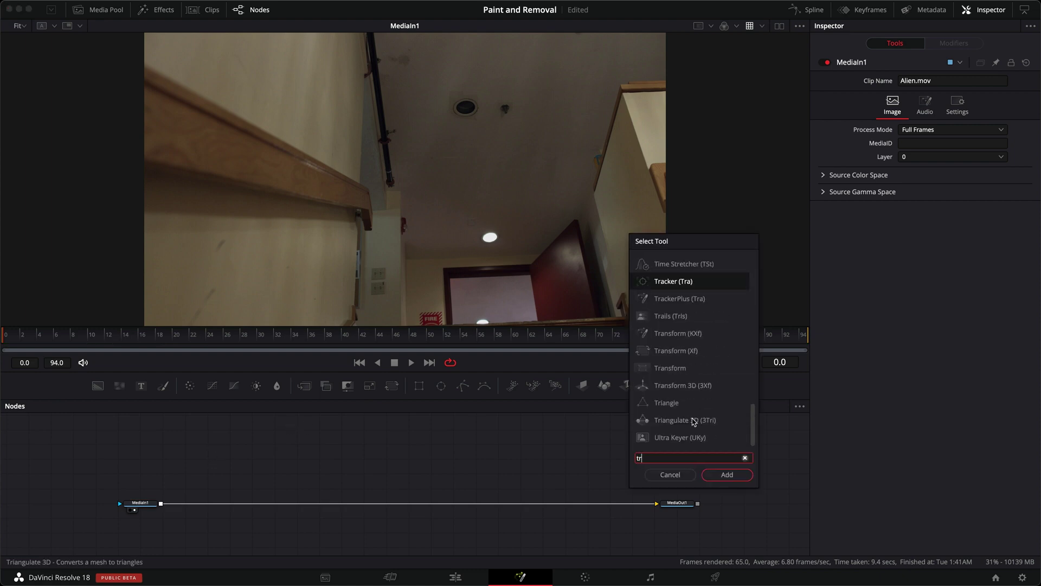
left_click(729, 476)
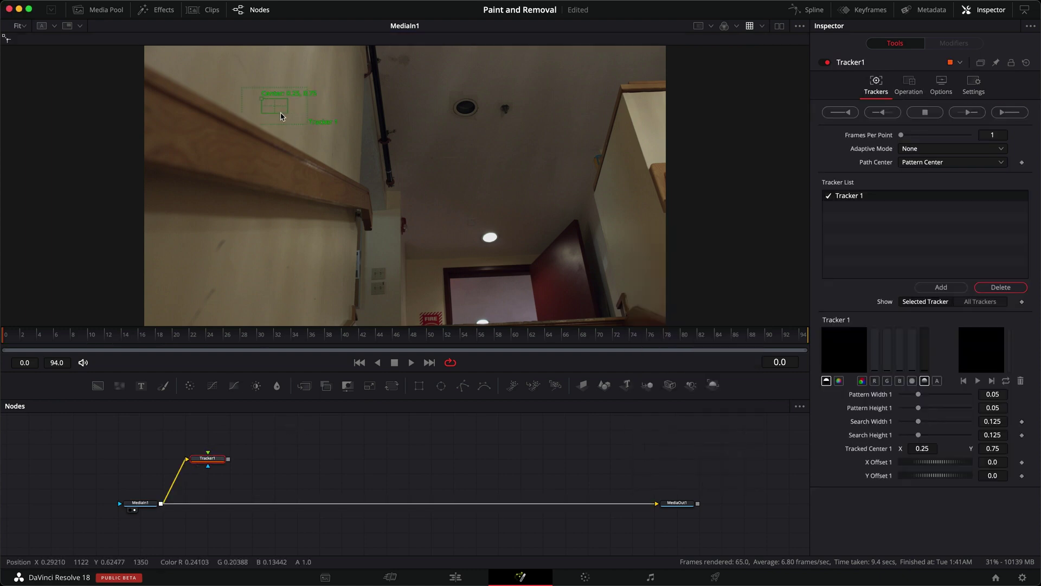
Track the ceiling fixture beside the vent forward to frame 94 and place Tracker1 above MediaIn1.
left_click_drag(263, 100, 493, 106)
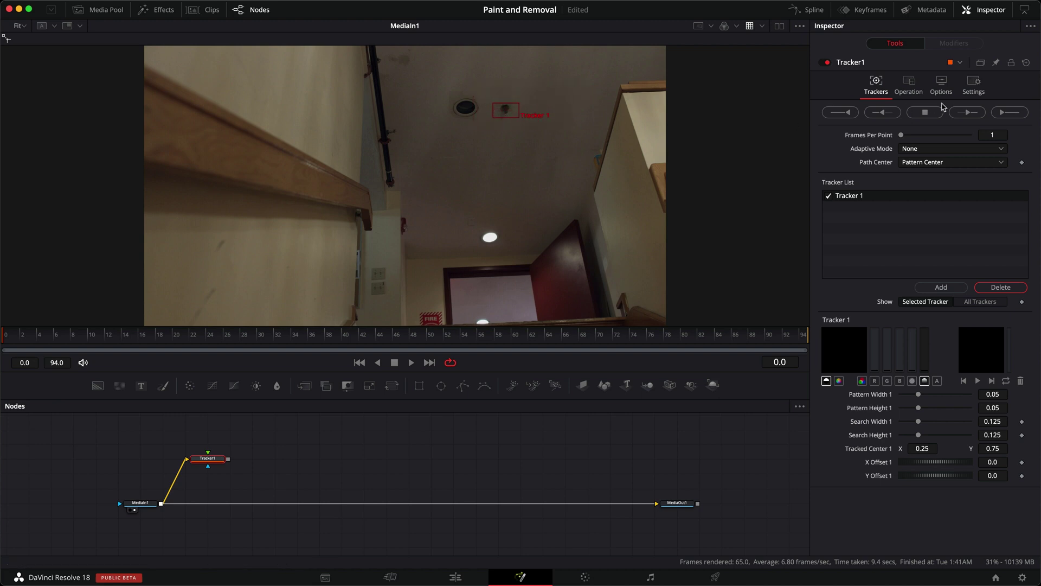
left_click(1009, 112)
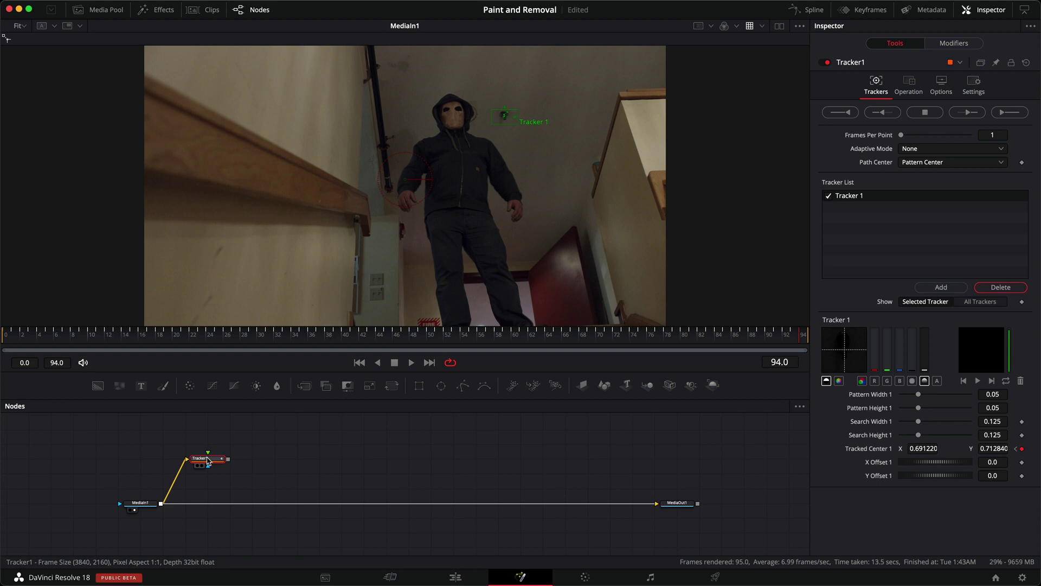
left_click_drag(204, 459, 158, 459)
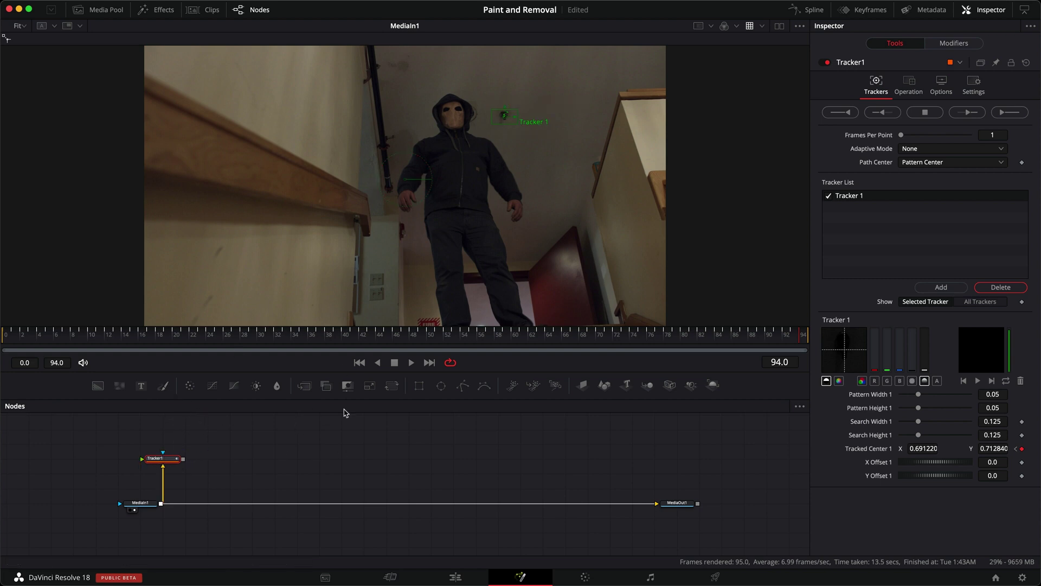
Insert and view a Paint node between MediaIn1 and MediaOut1, and set up an enlarged Clone stroke brush at frame 44.
mouse_move(163, 385)
left_mouse_down()
mouse_move(338, 488)
mouse_move(342, 511)
left_mouse_up()
key("1")
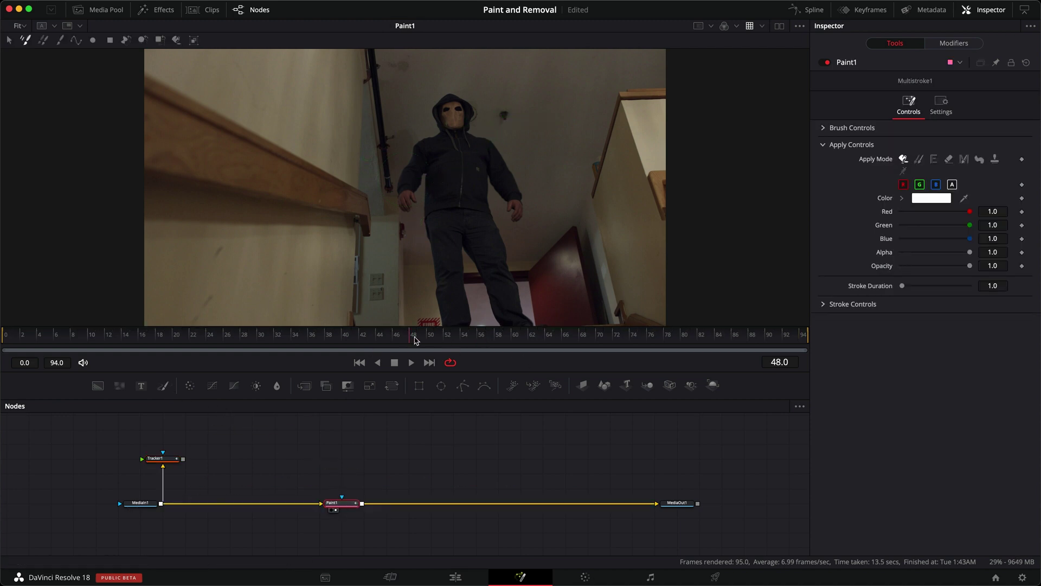
left_click_drag(415, 340, 376, 342)
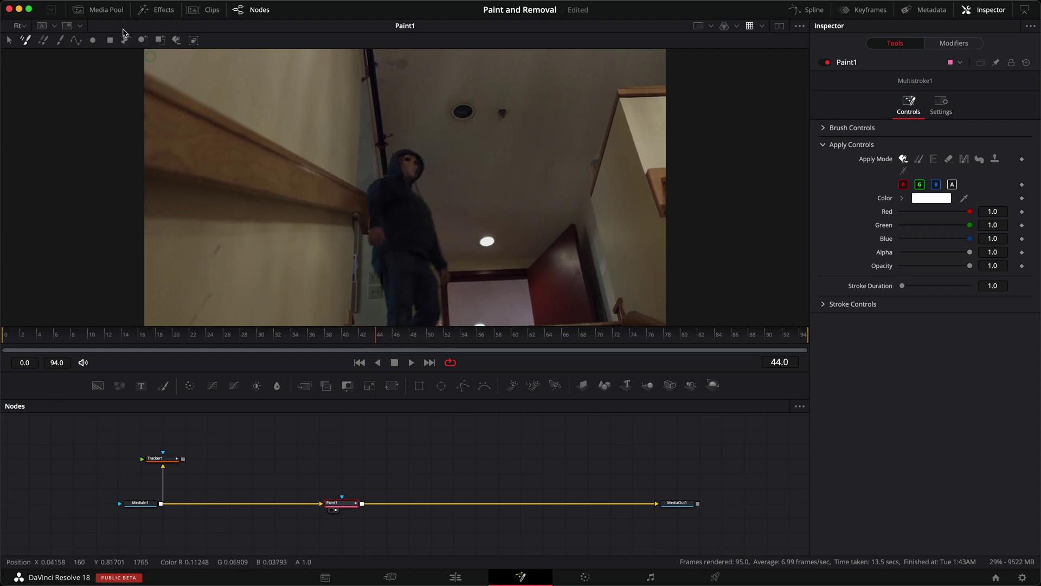
left_click(60, 39)
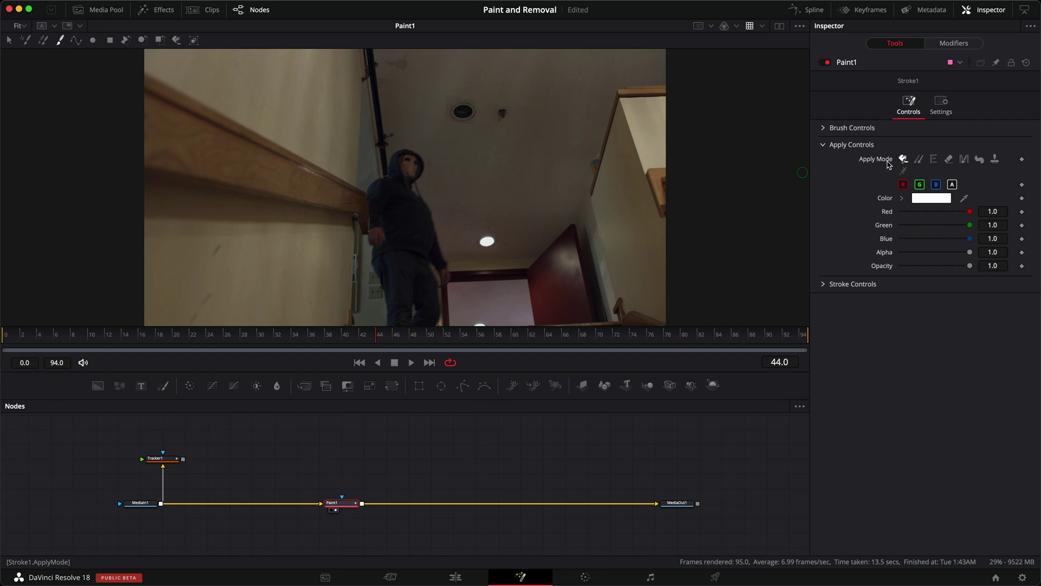
left_click(918, 159)
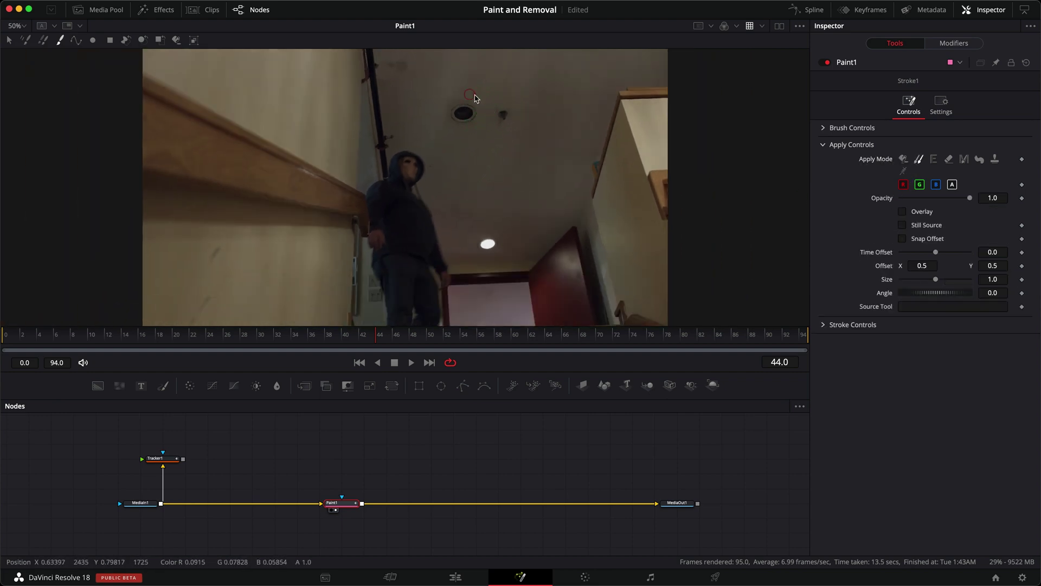
left_click_drag(475, 98, 489, 98)
Clone clean ceiling over the dark fixture spots, resampling the source between strokes.
scroll(553, 88, "up", 2)
left_click(524, 121, "alt")
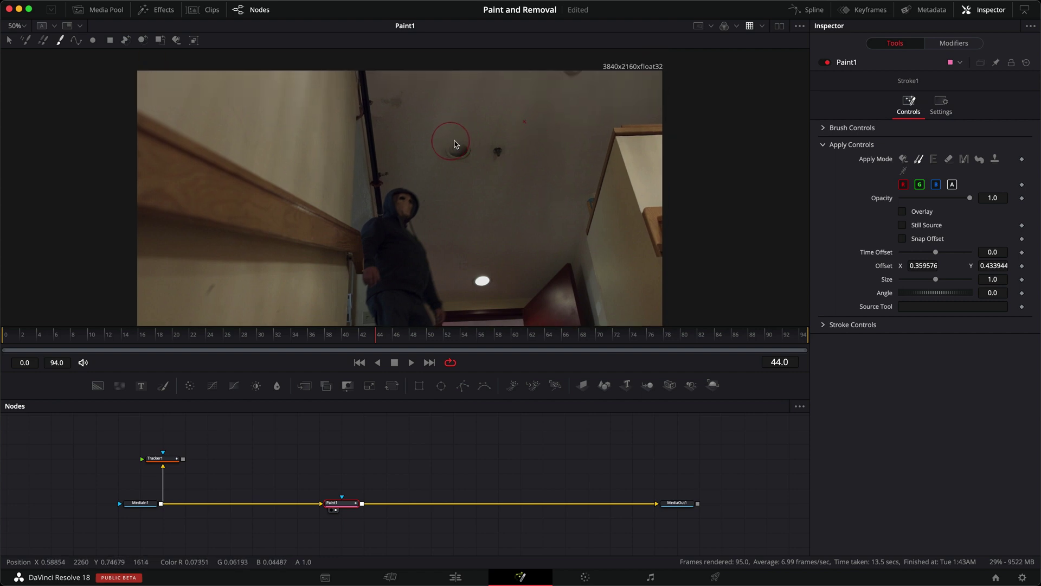
mouse_move(455, 144)
left_mouse_down()
mouse_move(458, 156)
mouse_move(460, 144)
left_mouse_up()
left_click(490, 109, "alt")
left_click_drag(483, 144, 474, 172)
scroll(530, 207, "up", 2)
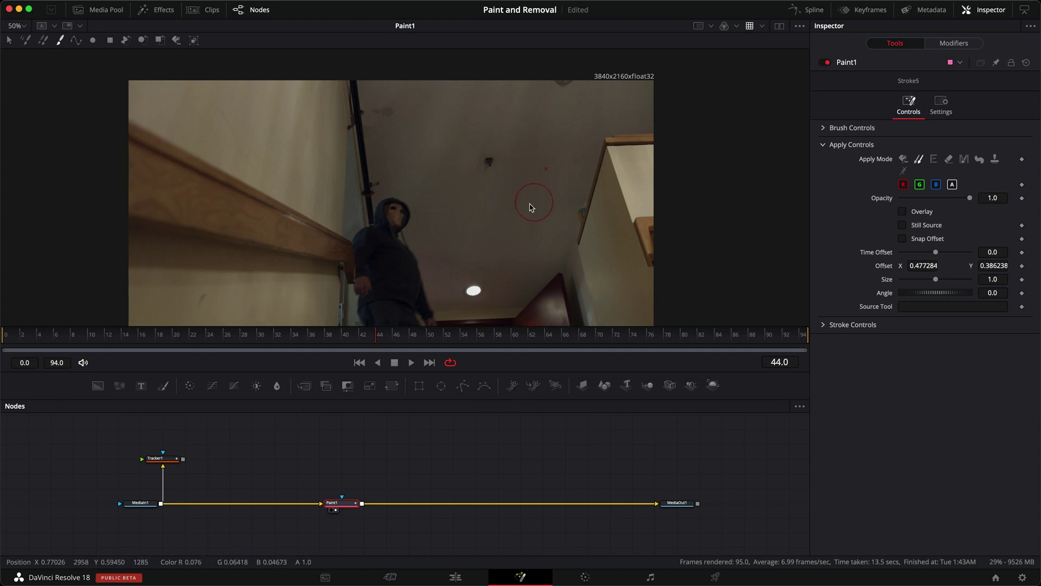
left_click(561, 146, "alt")
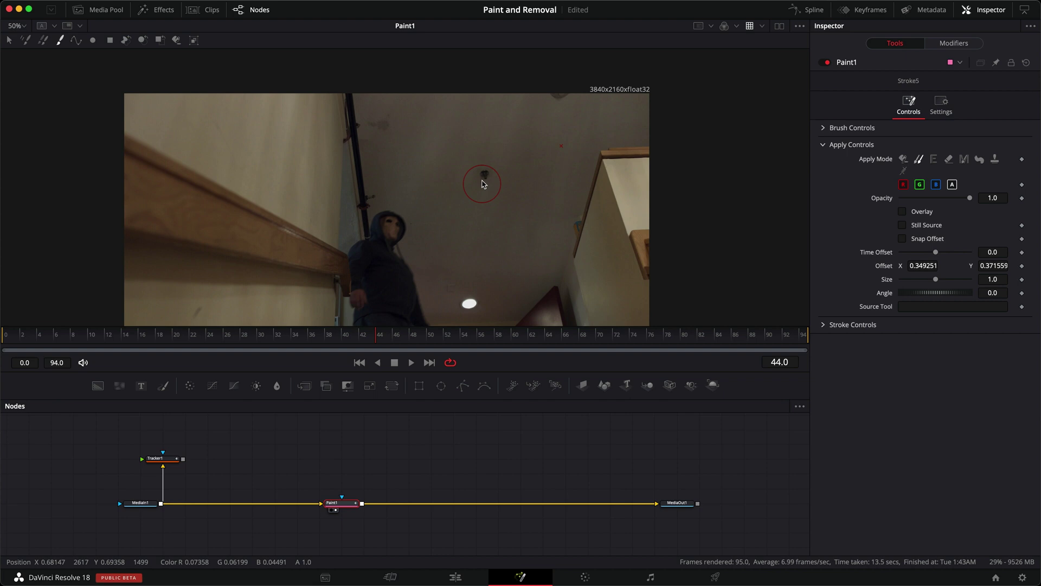
left_click_drag(484, 183, 477, 155)
scroll(477, 163, "right", 2)
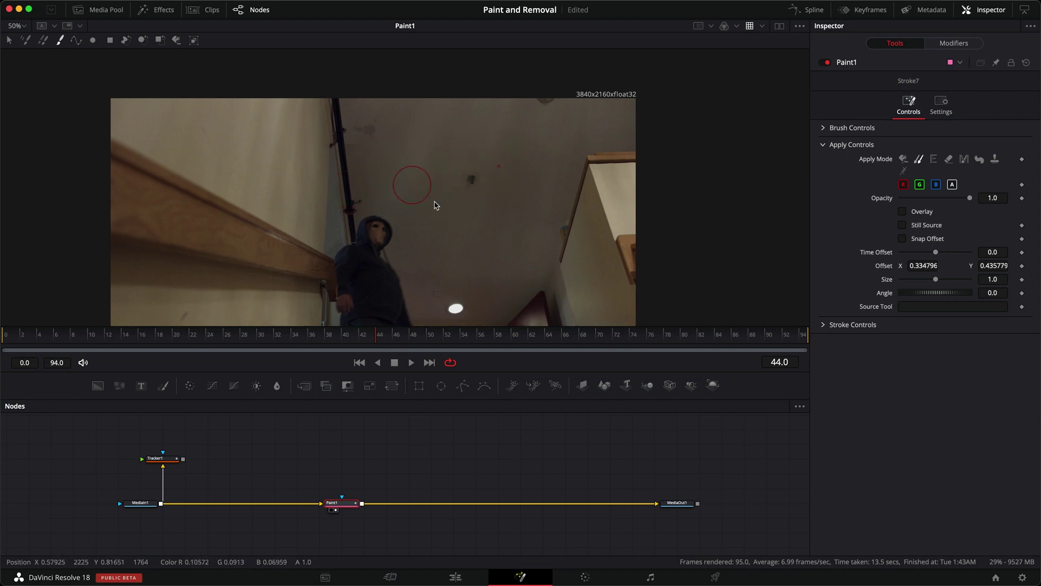
scroll(454, 233, "down", 2)
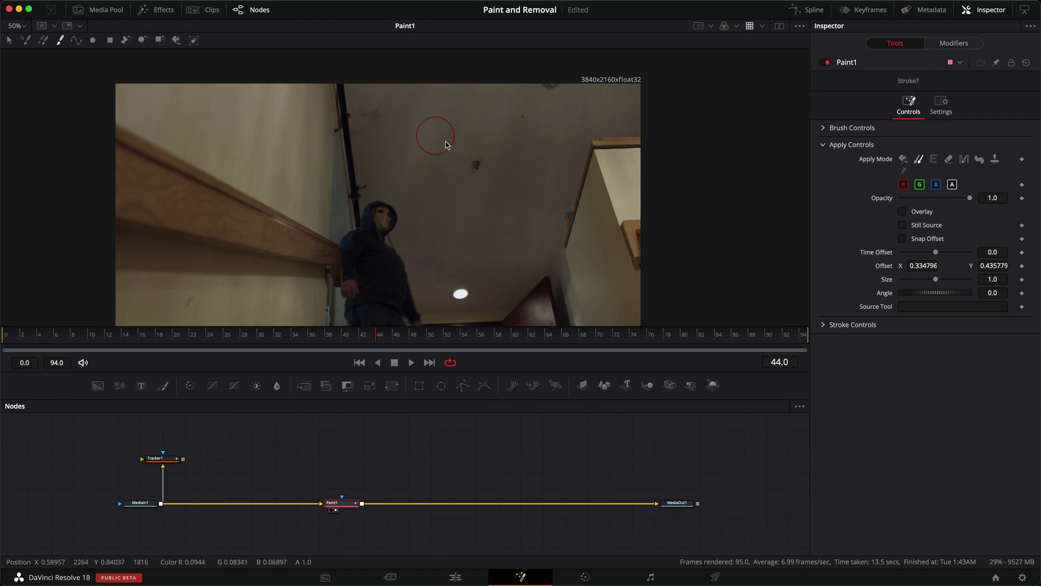
Marquee-select all the ceiling clone strokes and combine them into PaintGroup1.
left_click(10, 41)
mouse_move(503, 110)
left_mouse_down()
mouse_move(405, 201)
mouse_move(357, 229)
left_mouse_up()
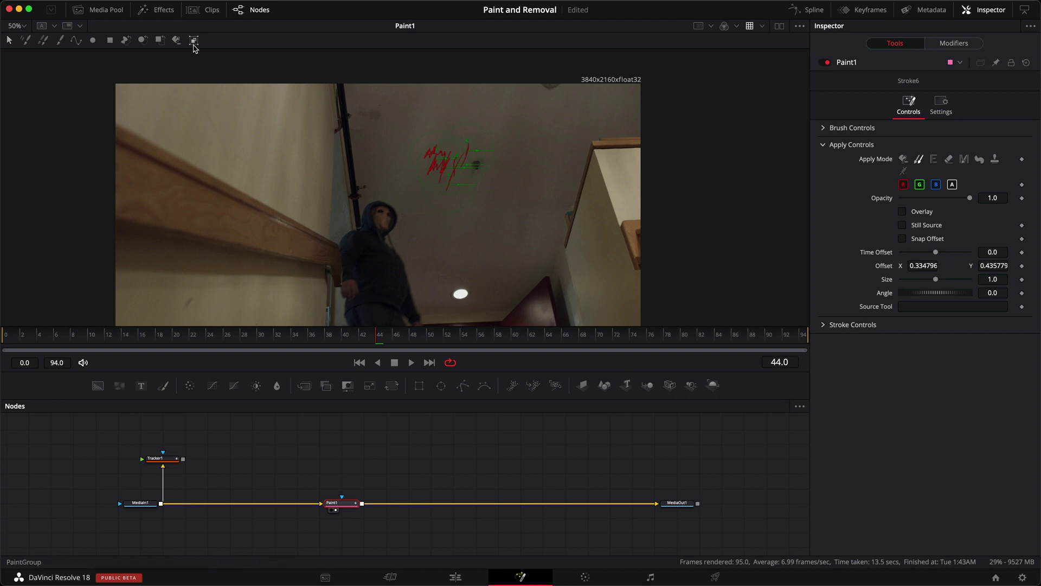
left_click(194, 42)
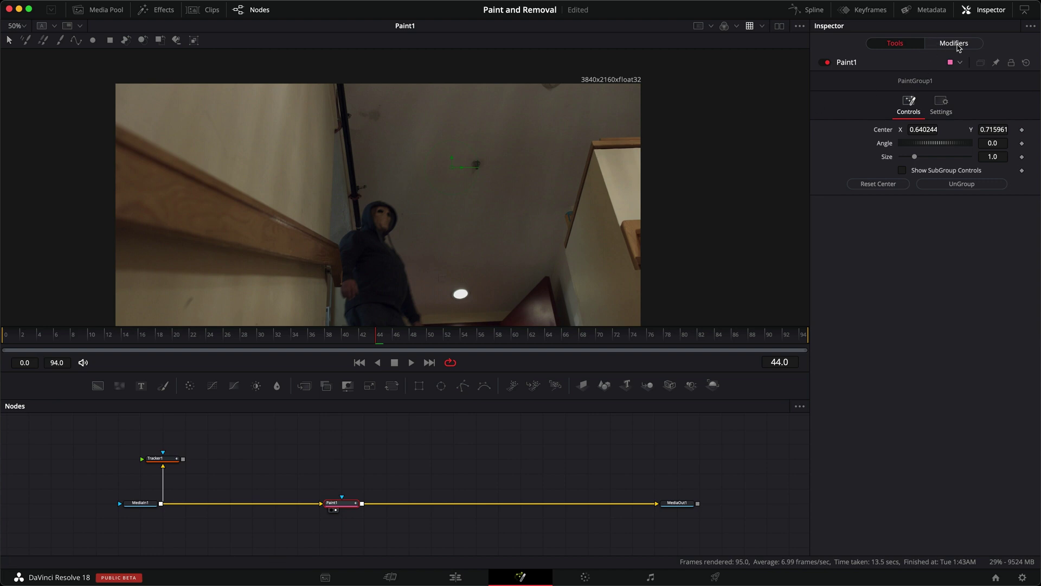
Connect PaintGroup1's Center to Tracker1's Unsteady Position, then drag the strokes back onto the ceiling spot.
left_click(954, 44)
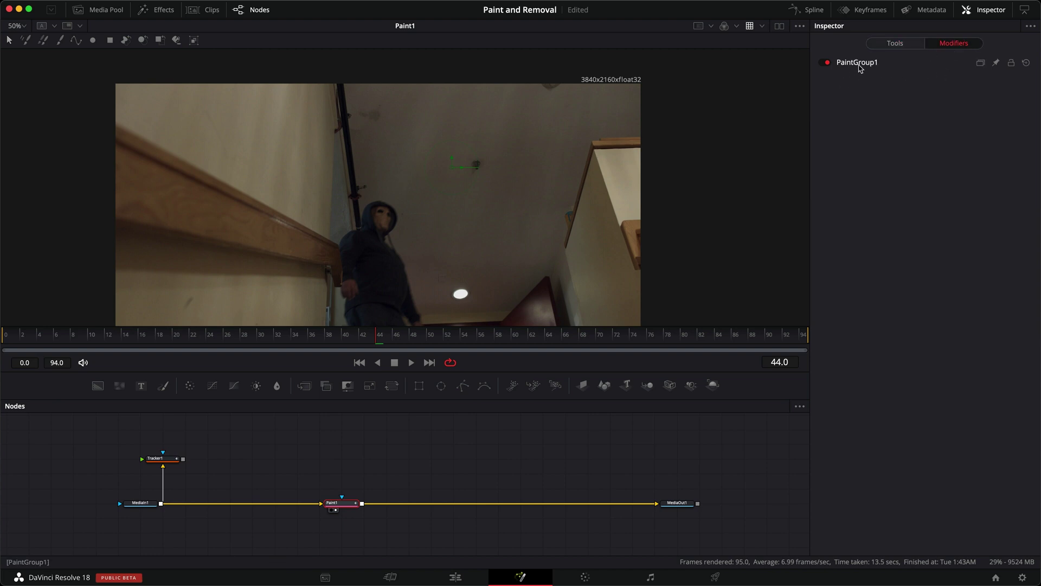
left_click(858, 64)
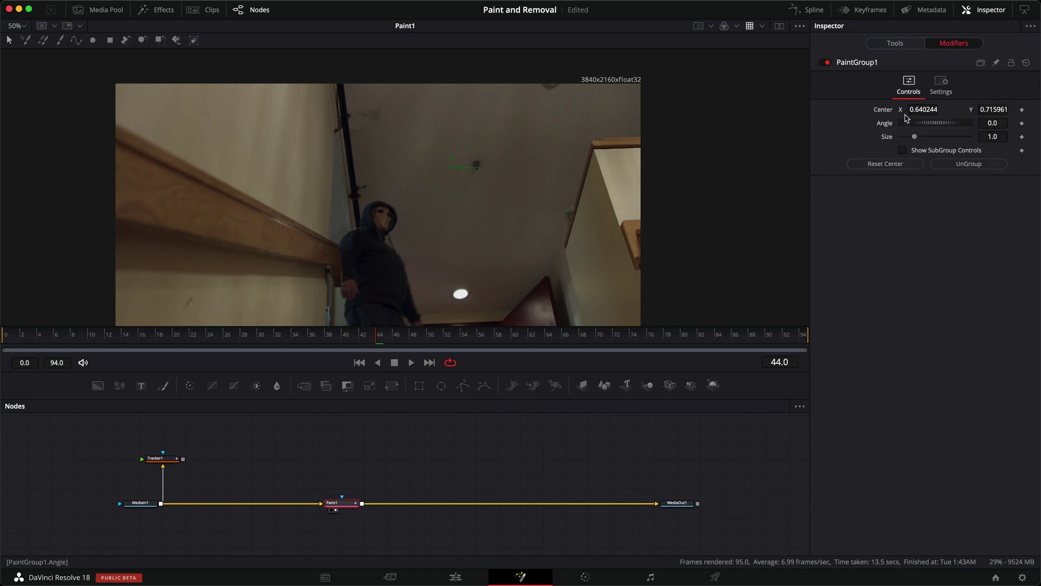
right_click(905, 118)
mouse_move(913, 172)
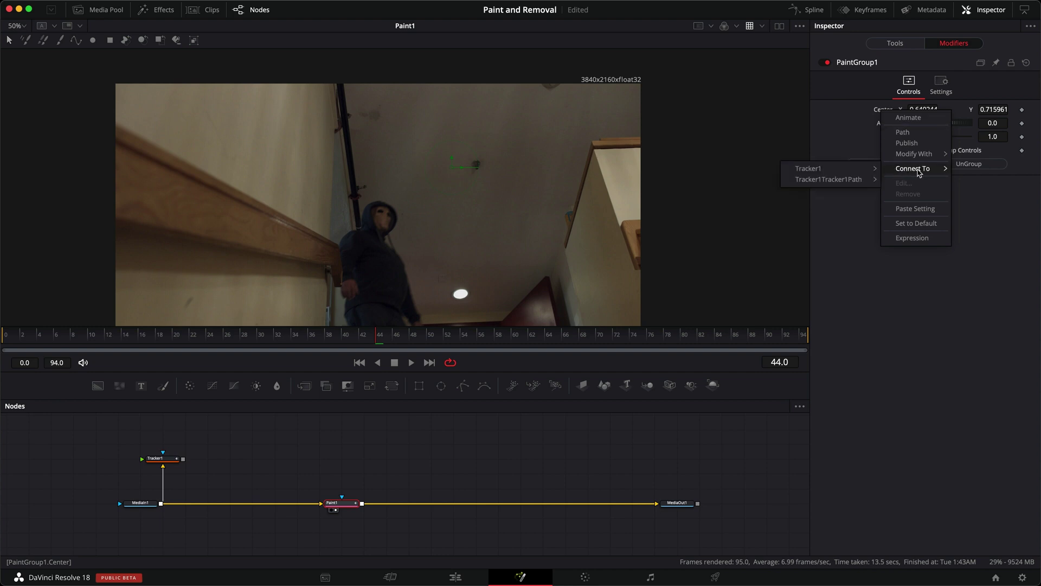
mouse_move(838, 170)
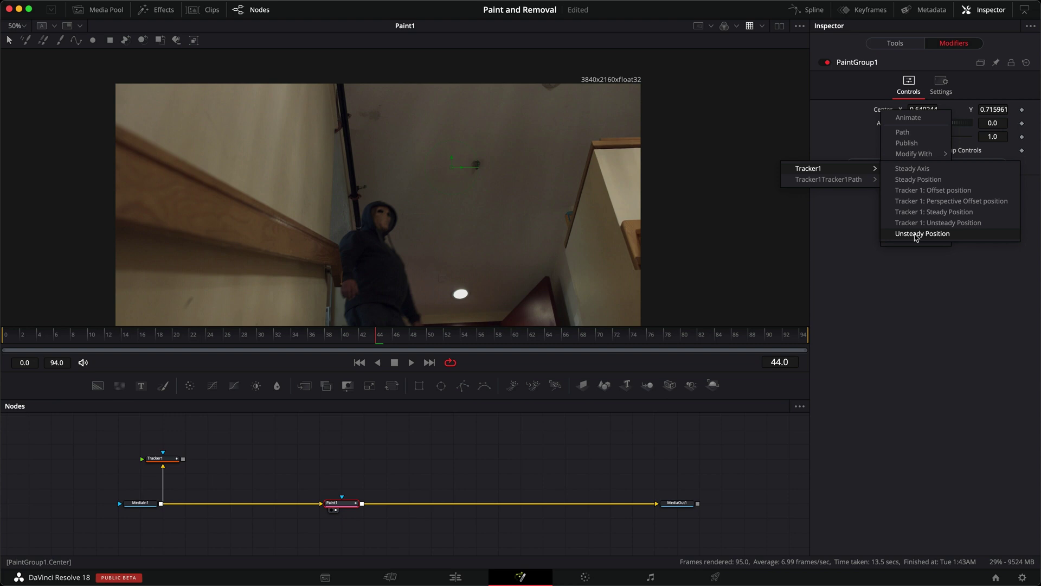
left_click(923, 233)
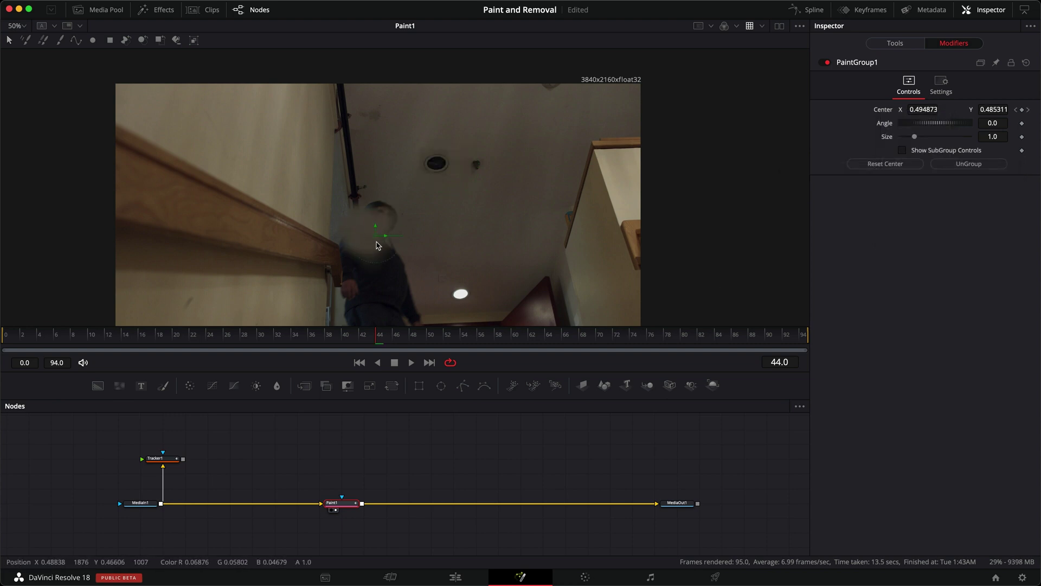
left_click_drag(382, 227, 468, 137)
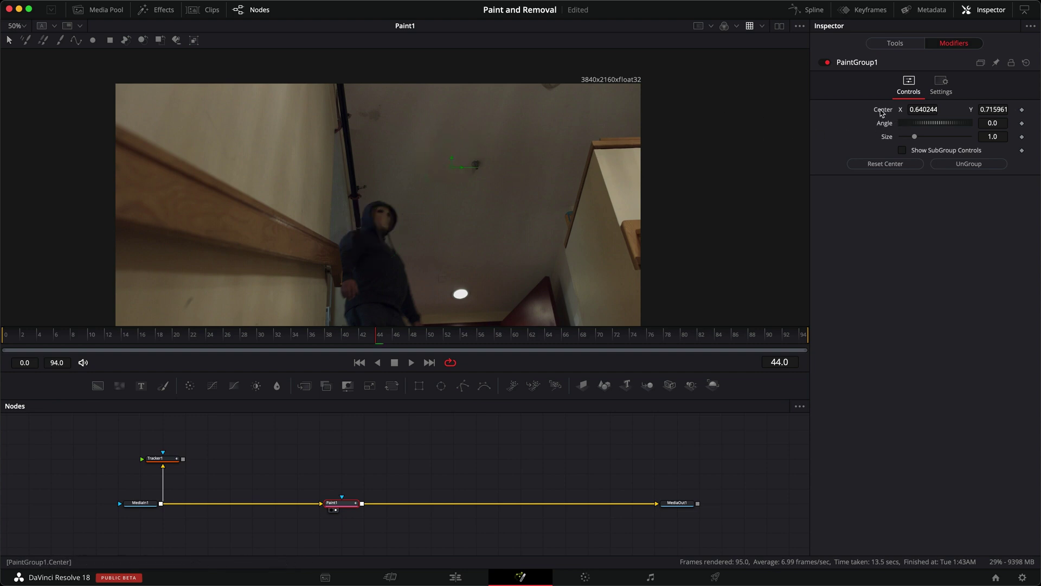
Apply an Offset Position modifier to PaintGroup1's Center through Modify With.
right_click(882, 110)
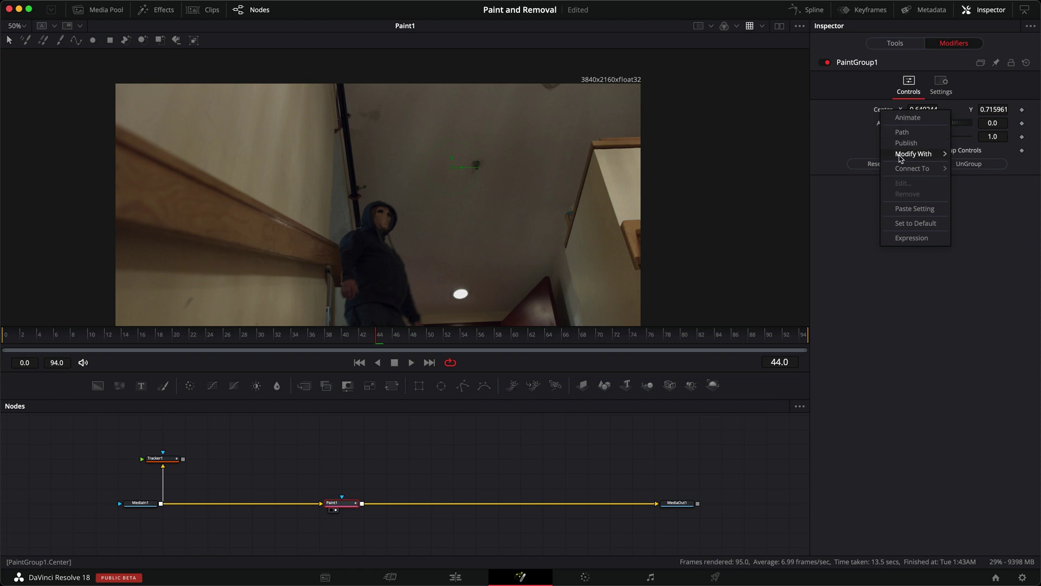
mouse_move(914, 155)
left_click(826, 180)
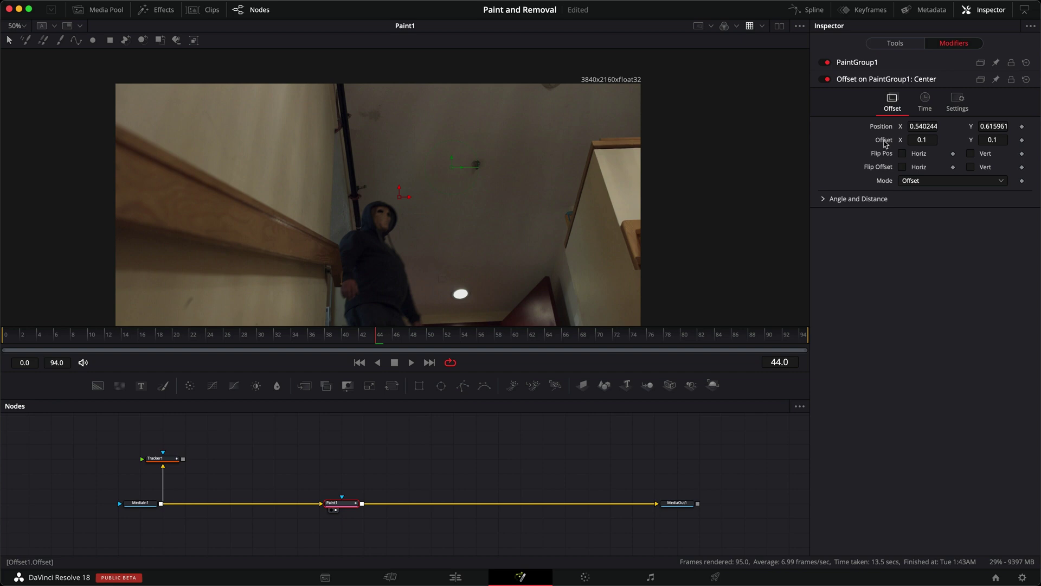
Connect the Offset modifier's Offset value to Tracker1's Unsteady Position.
right_click(884, 142)
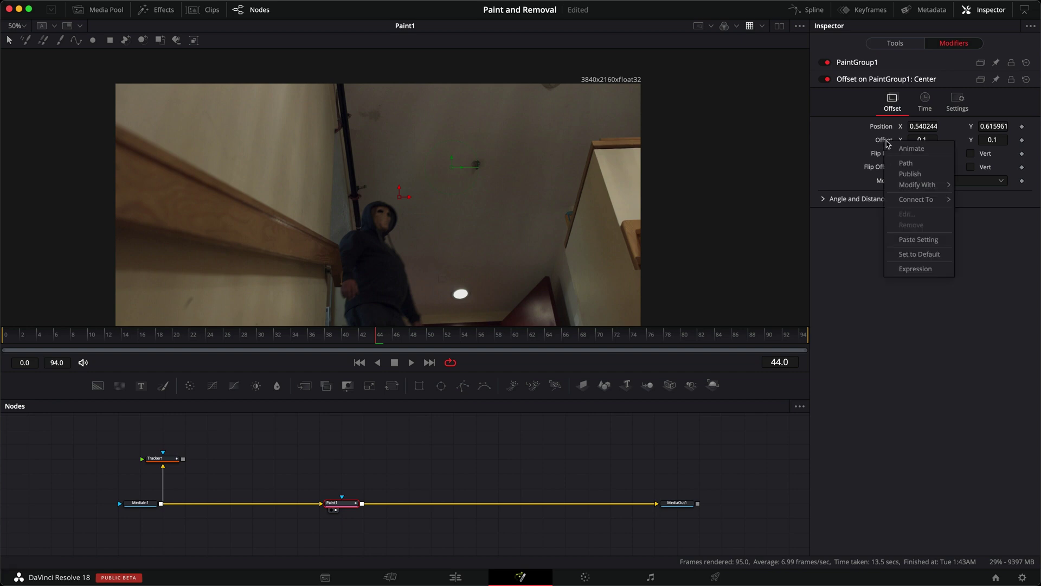
mouse_move(916, 200)
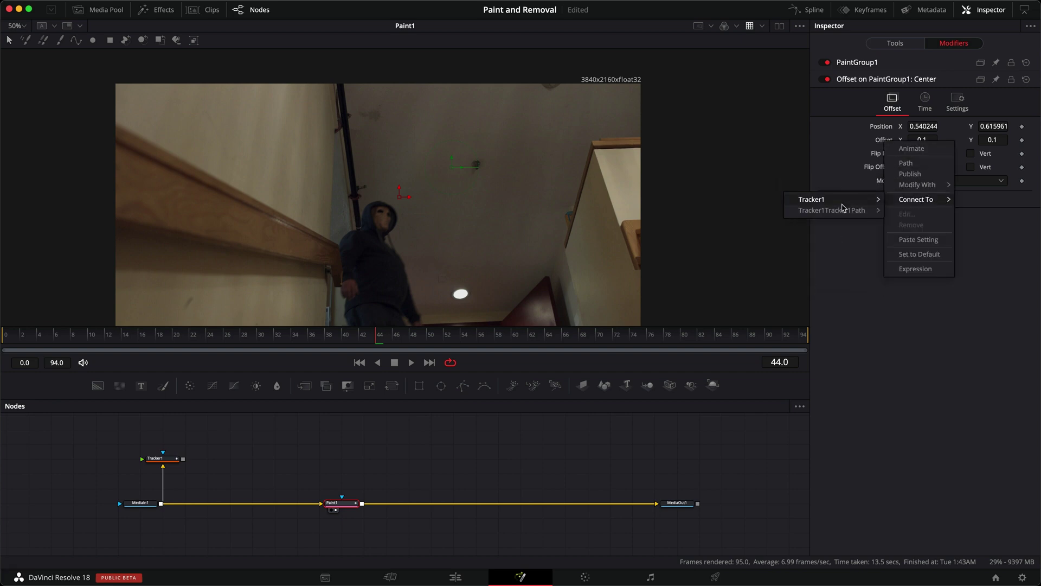
mouse_move(831, 202)
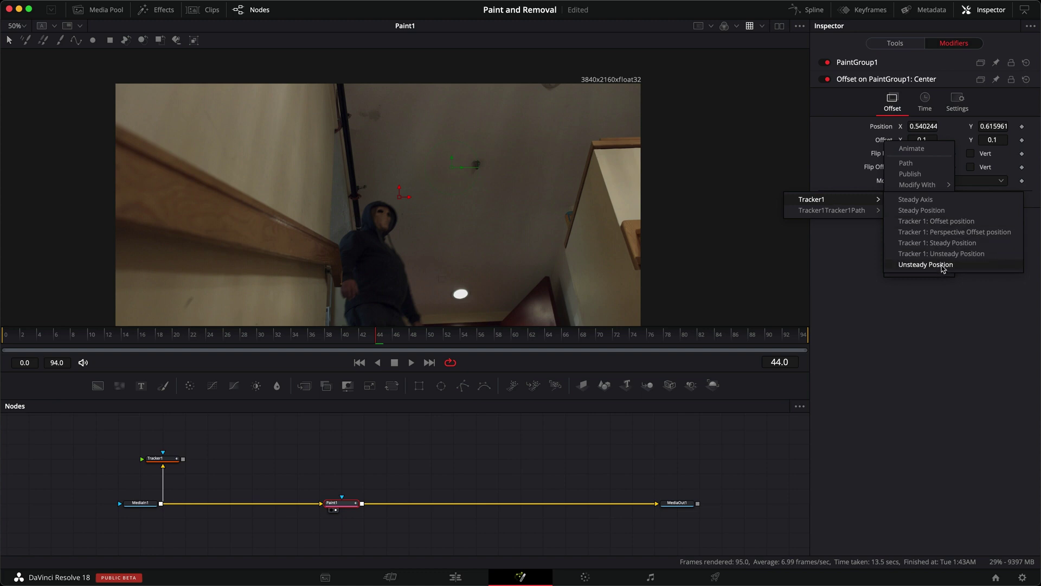
left_click(944, 268)
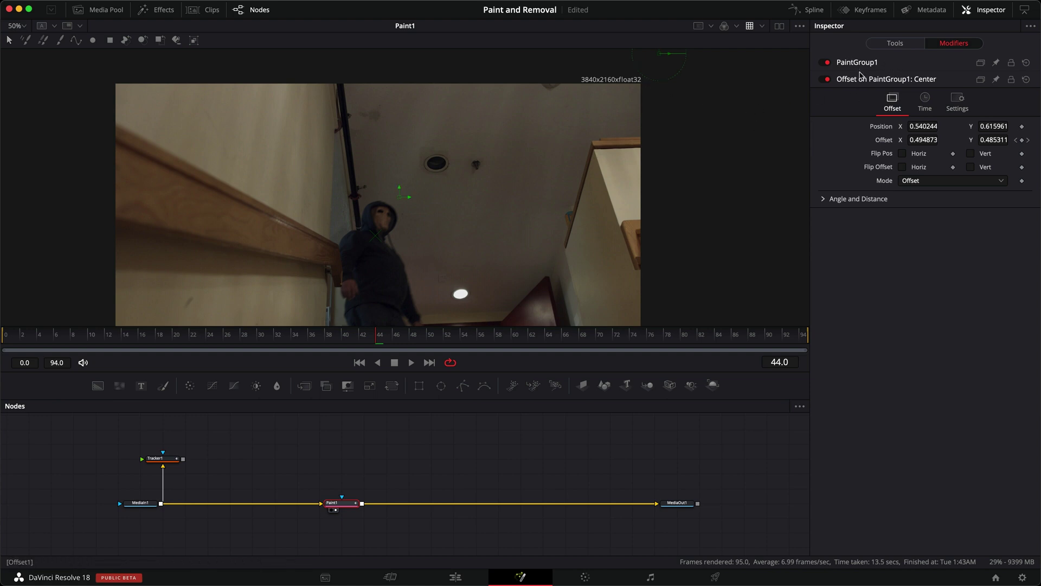
Reset PaintGroup1's Center to restore the strokes' original positions, then return to frame 16.
left_click(862, 65)
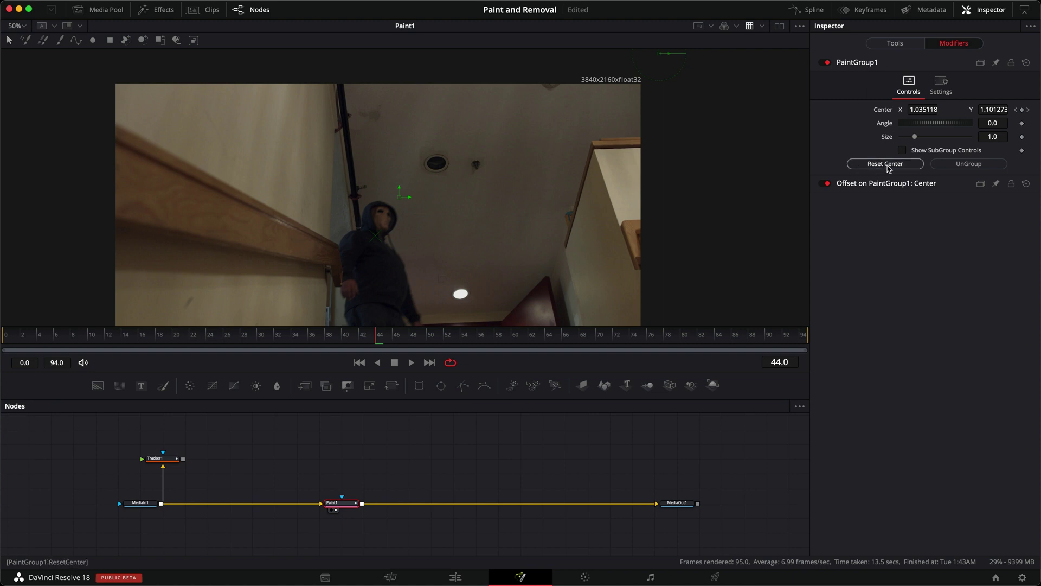
left_click(886, 166)
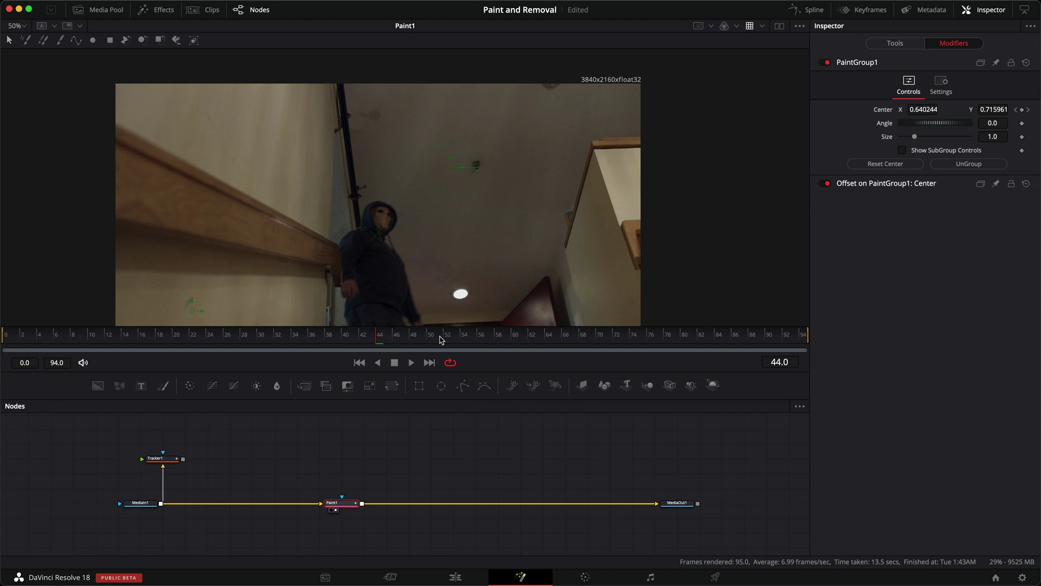
left_click_drag(371, 338, 186, 350)
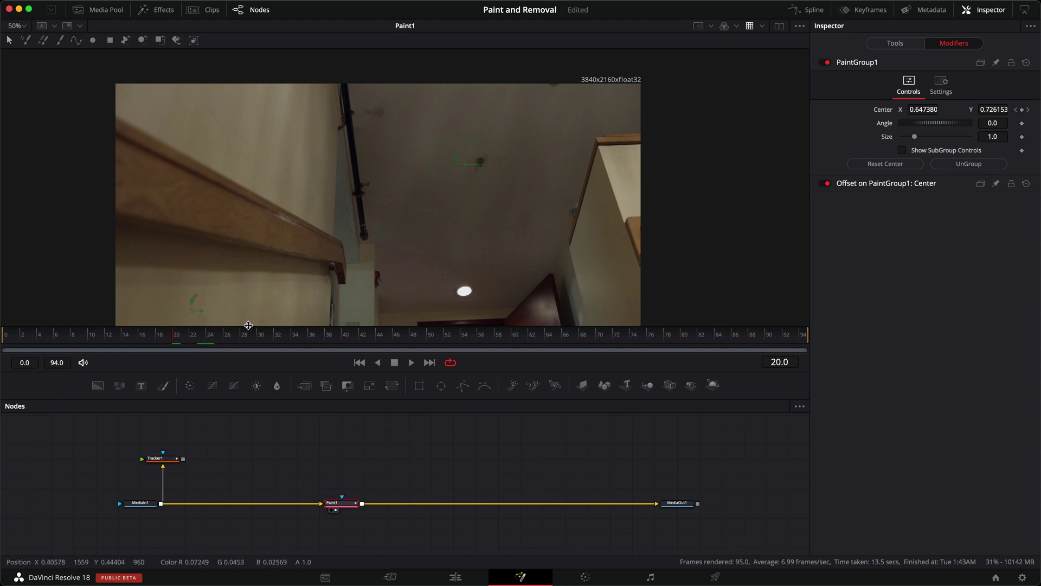
left_click_drag(176, 346, 143, 346)
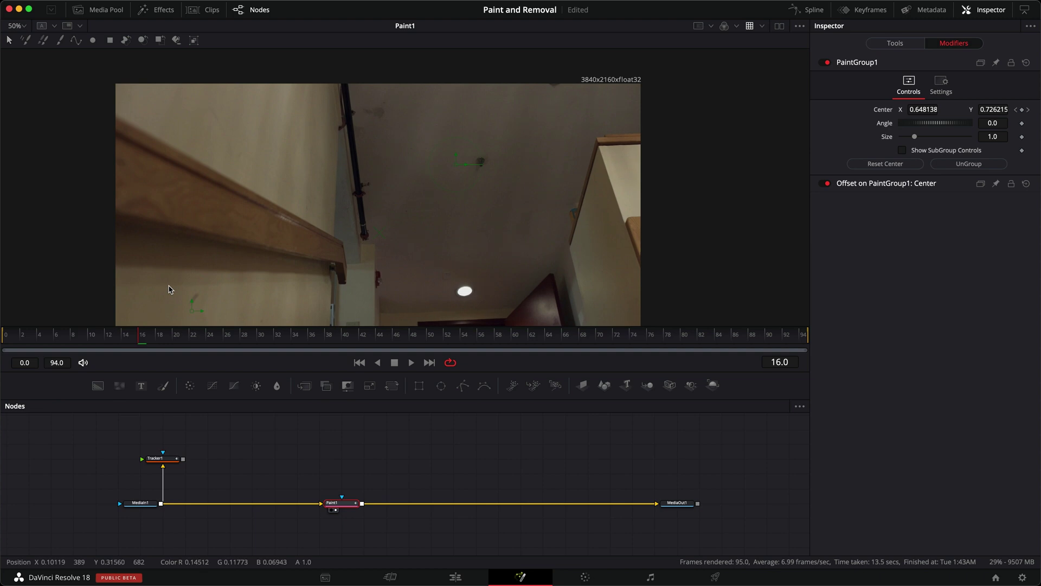
At frame 16, set a clone source and paint a clone stroke over the top-centre ceiling spot.
left_click(60, 40)
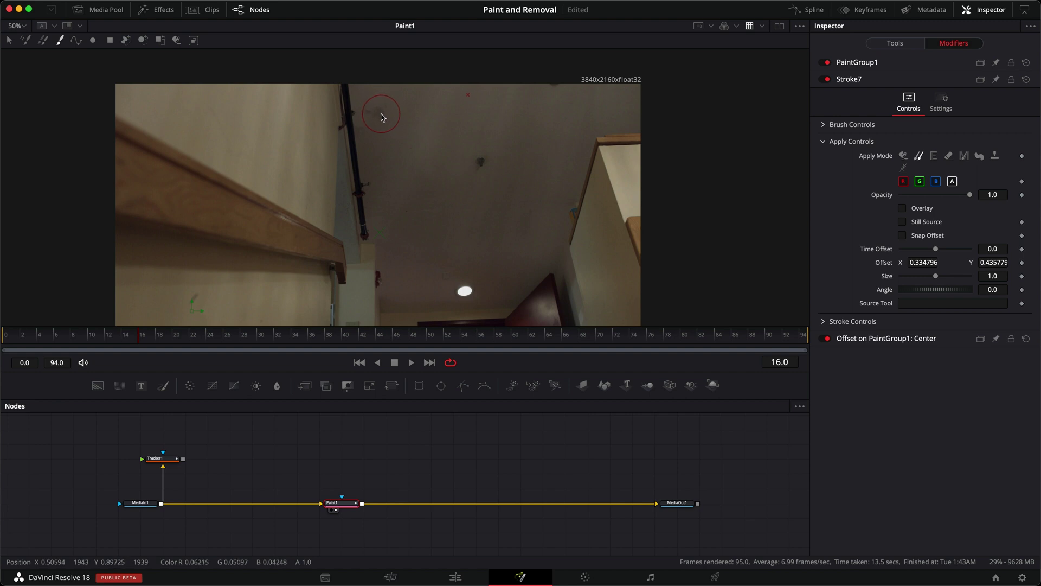
left_click(442, 148, "alt")
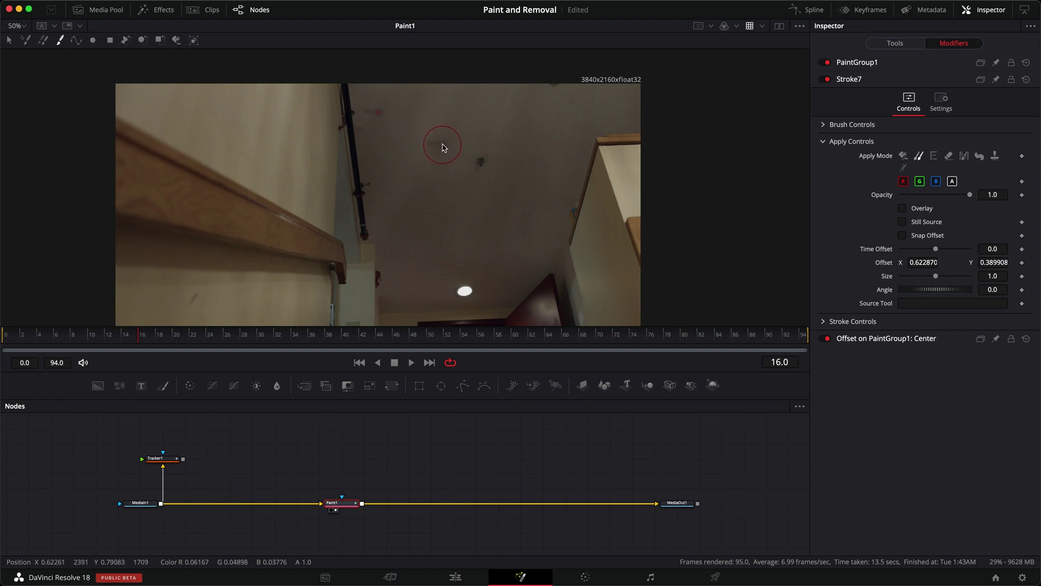
left_click(442, 147)
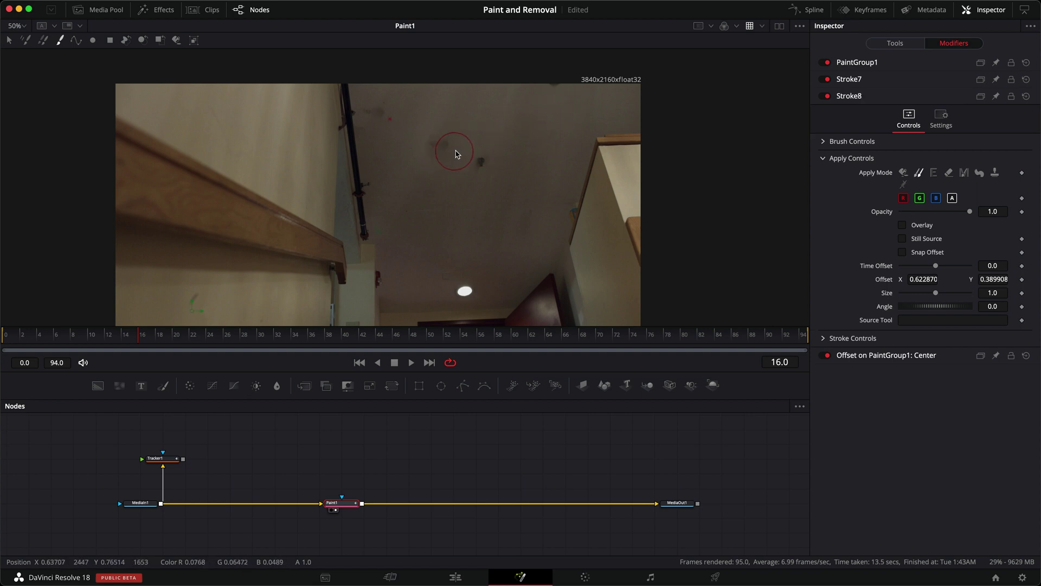
left_click(872, 82)
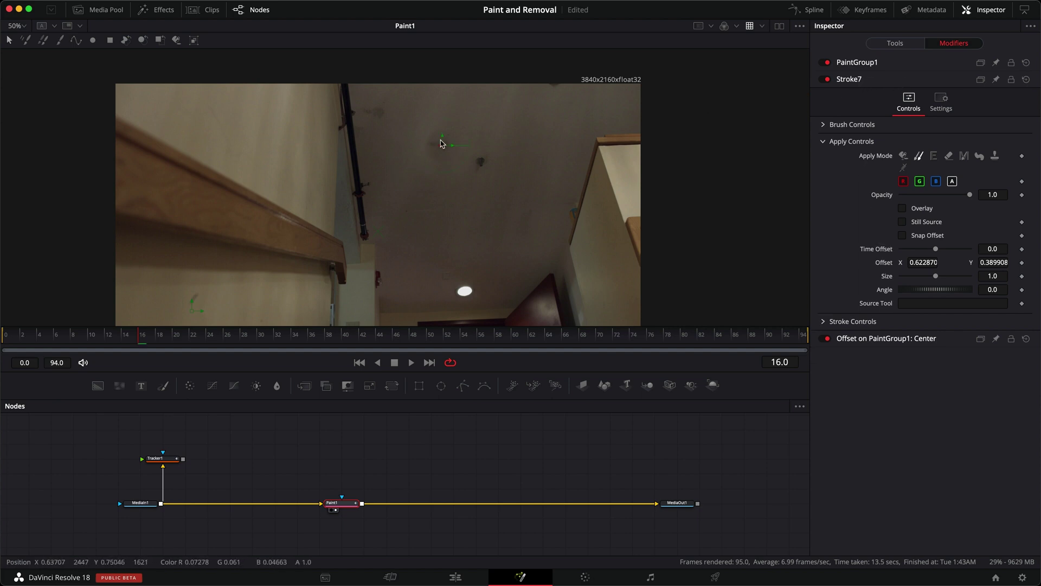
Group the new stroke as PaintGroup2 and add an Offset Position modifier to its Center.
left_click(192, 42)
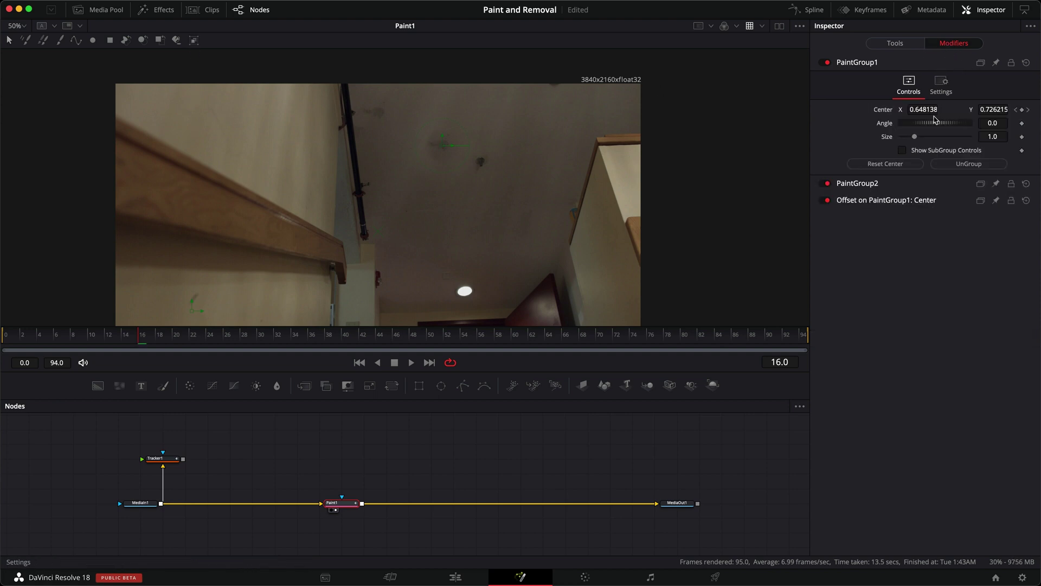
left_click(867, 184)
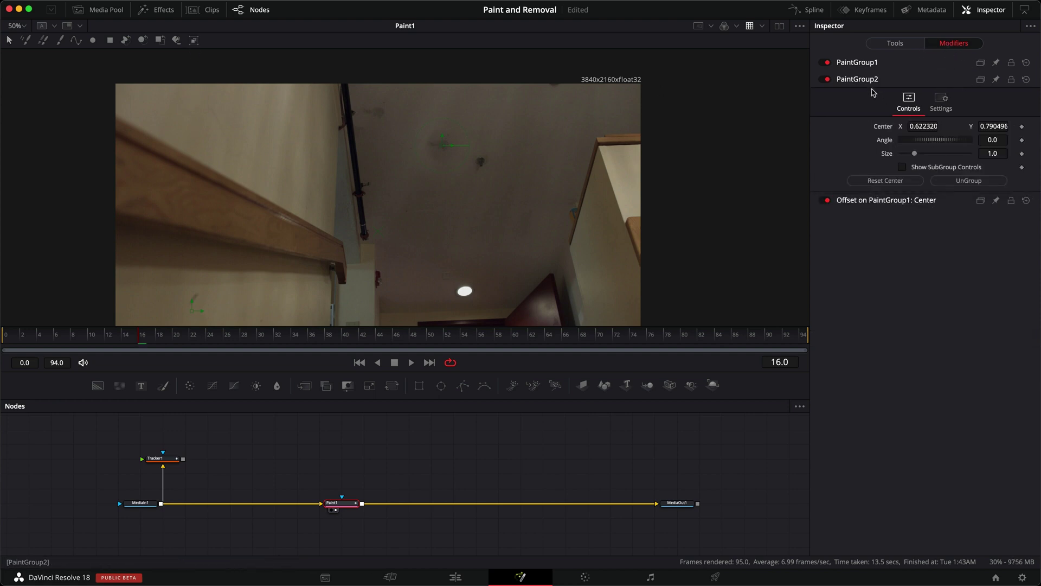
right_click(880, 129)
mouse_move(911, 172)
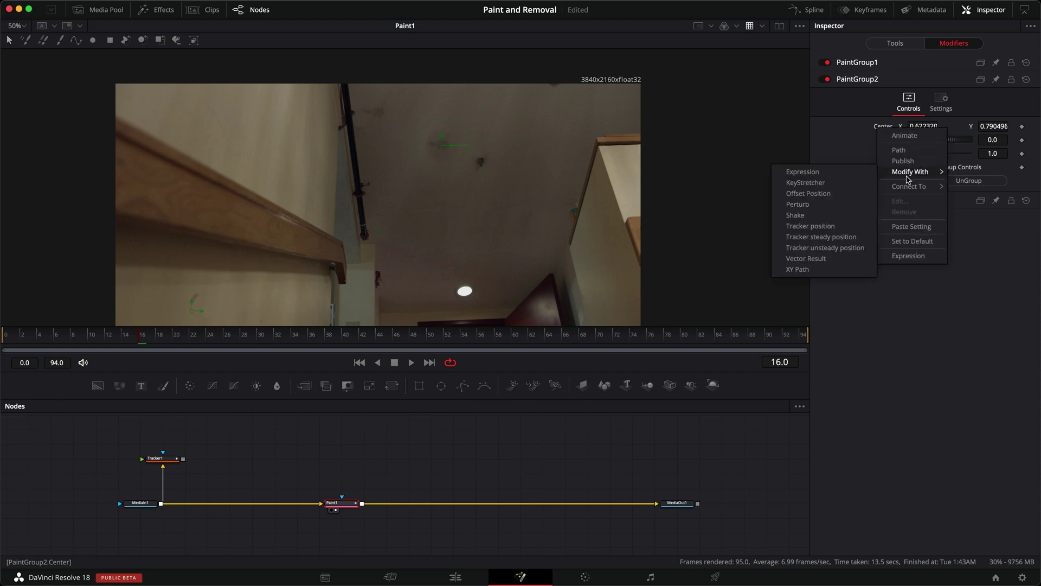
left_click(830, 195)
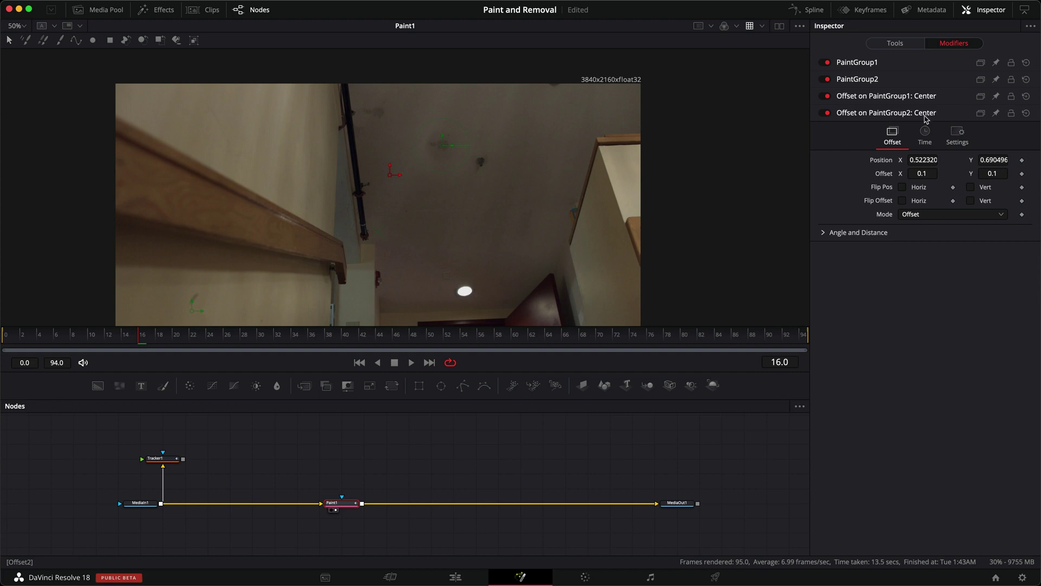
Link PaintGroup2's Offset to Tracker1's Unsteady Position.
right_click(885, 179)
mouse_move(915, 237)
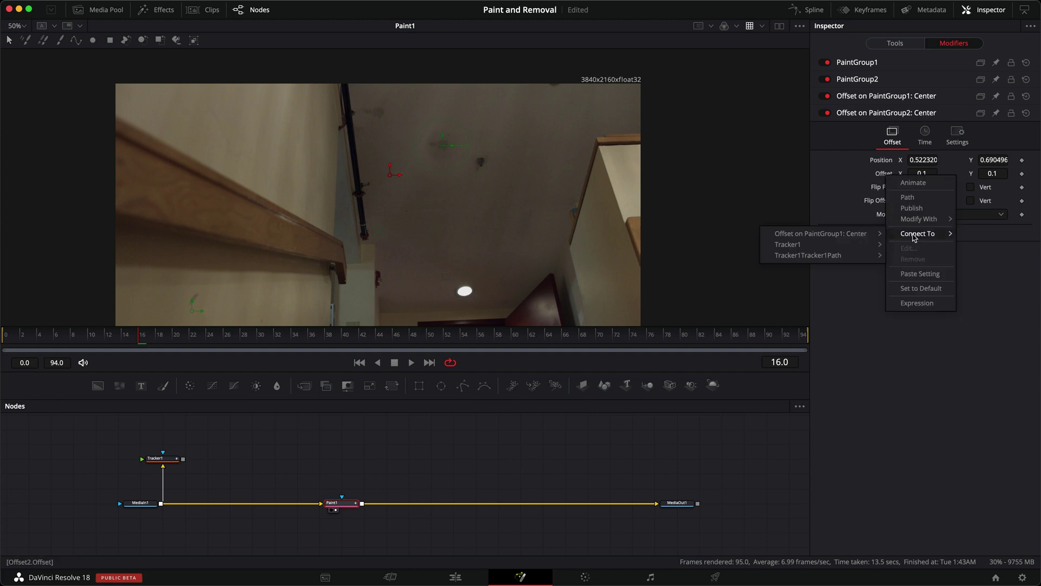
mouse_move(839, 247)
left_click(919, 313)
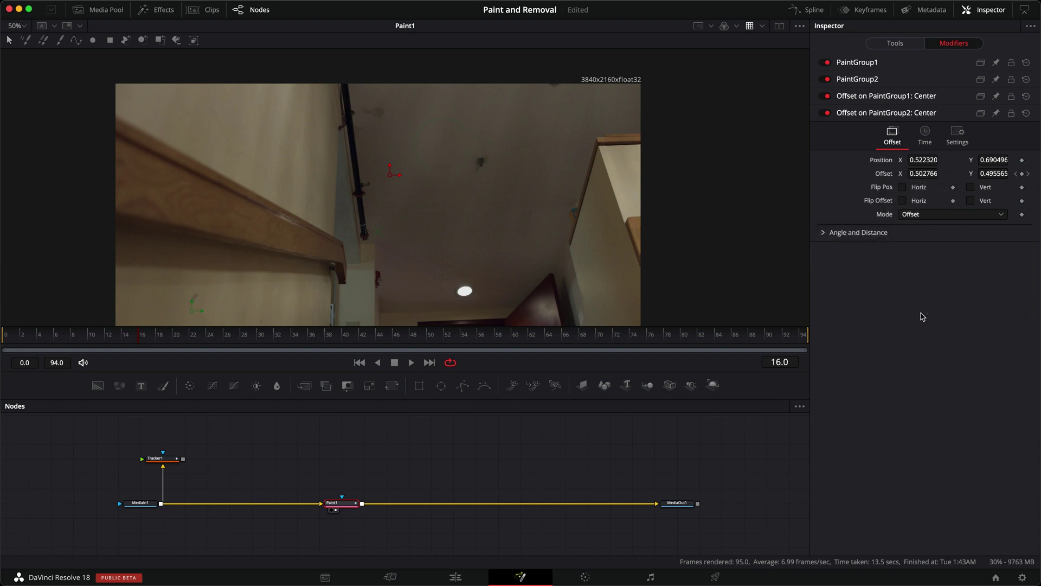
Reset PaintGroup2's Center, then scrub to around frame 43 to check the tracking.
left_click(857, 81)
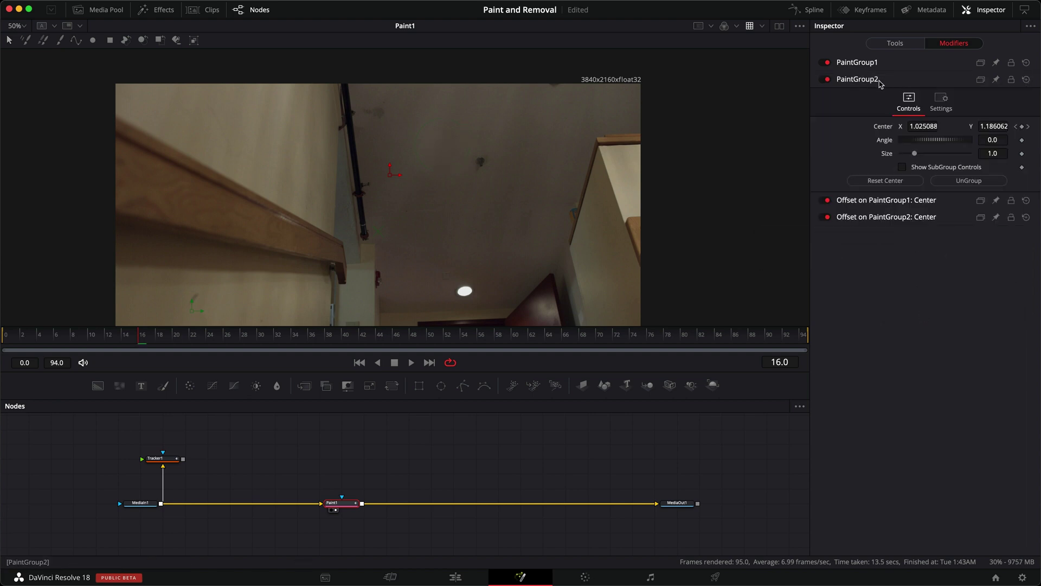
left_click(885, 181)
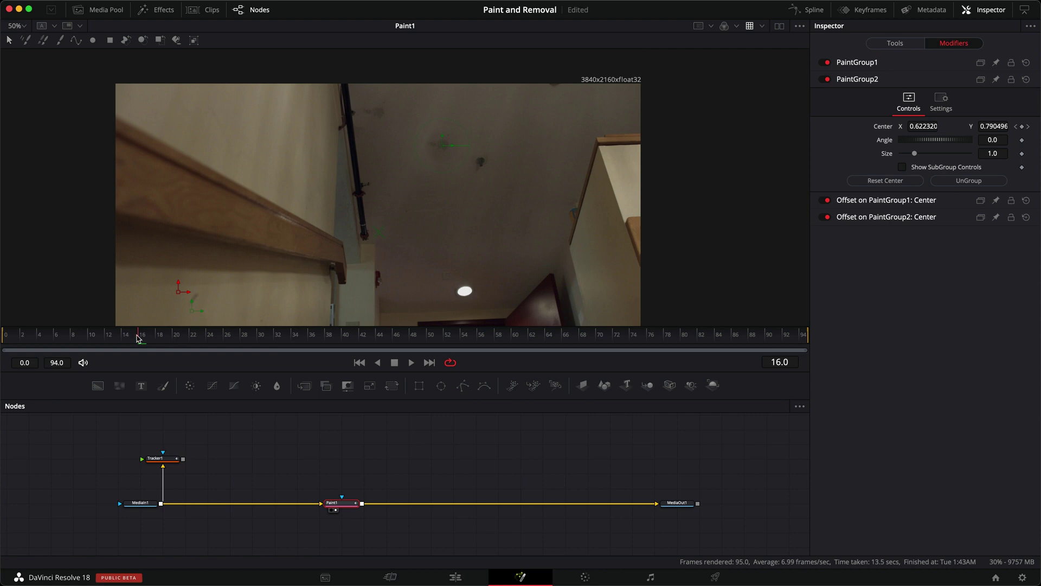
left_click_drag(139, 338, 5, 342)
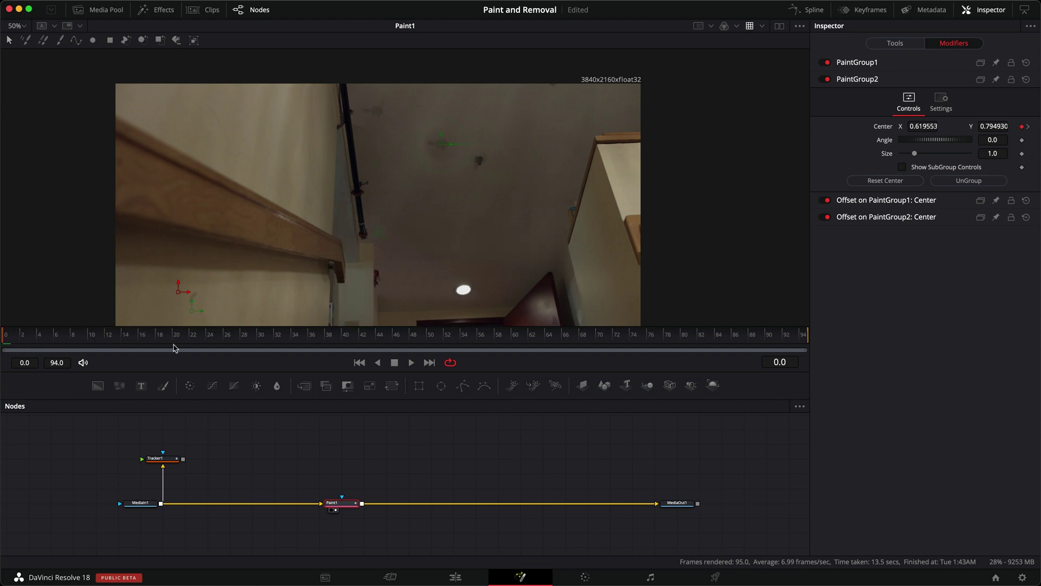
Play the shot and stop at frame 54 to review the tracked clone strokes.
key("space")
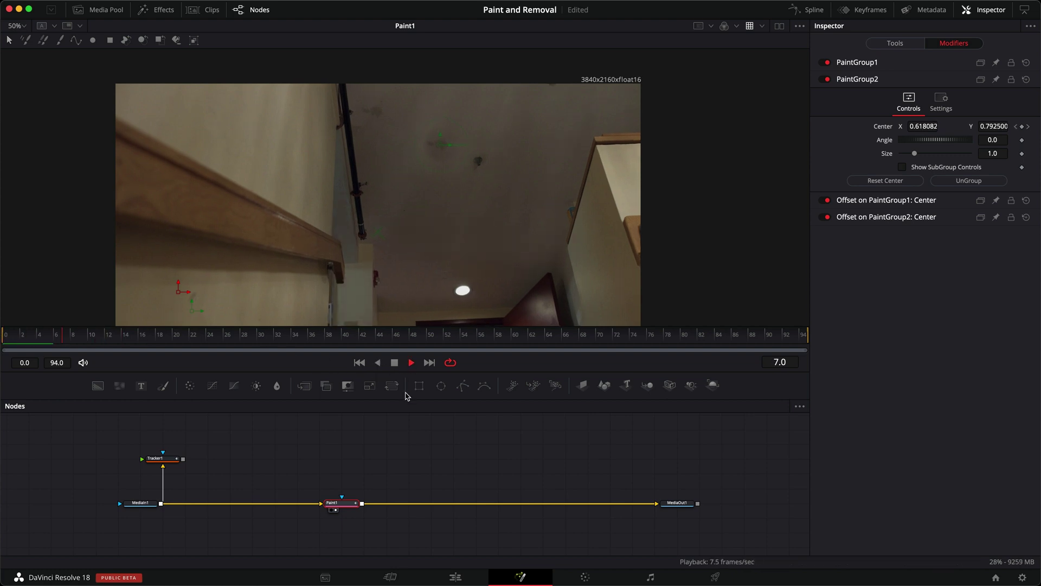
left_click(394, 362)
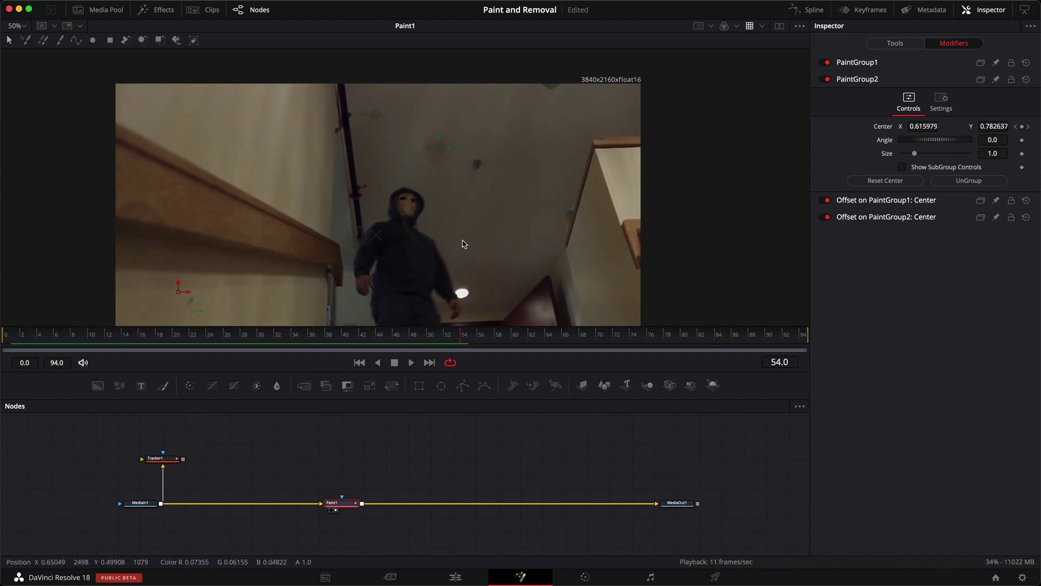